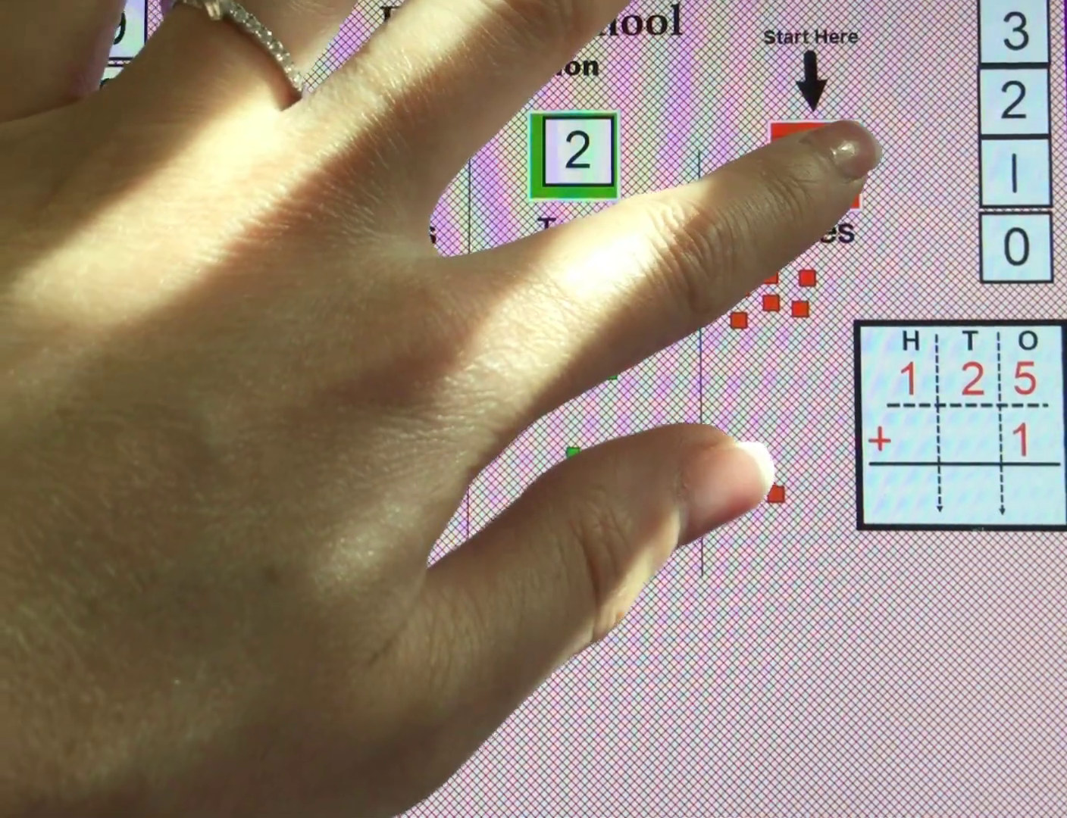
# Step: Uncover the Ones box under Start Here to show the digit 6
pyautogui.click(821, 163)
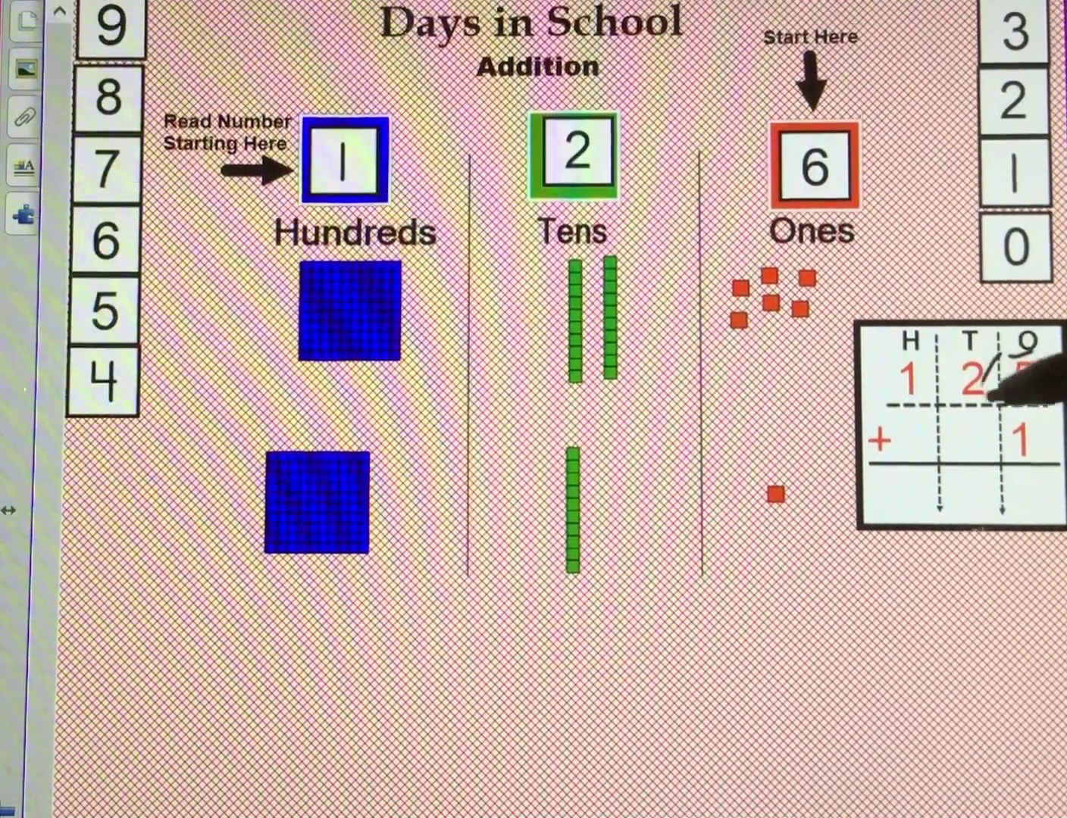
# Step: Circle the ones-column 5 and the plus sign in 125 + 1 with the pen
pyautogui.moveTo(1012, 350); pyautogui.dragTo(1042, 400)
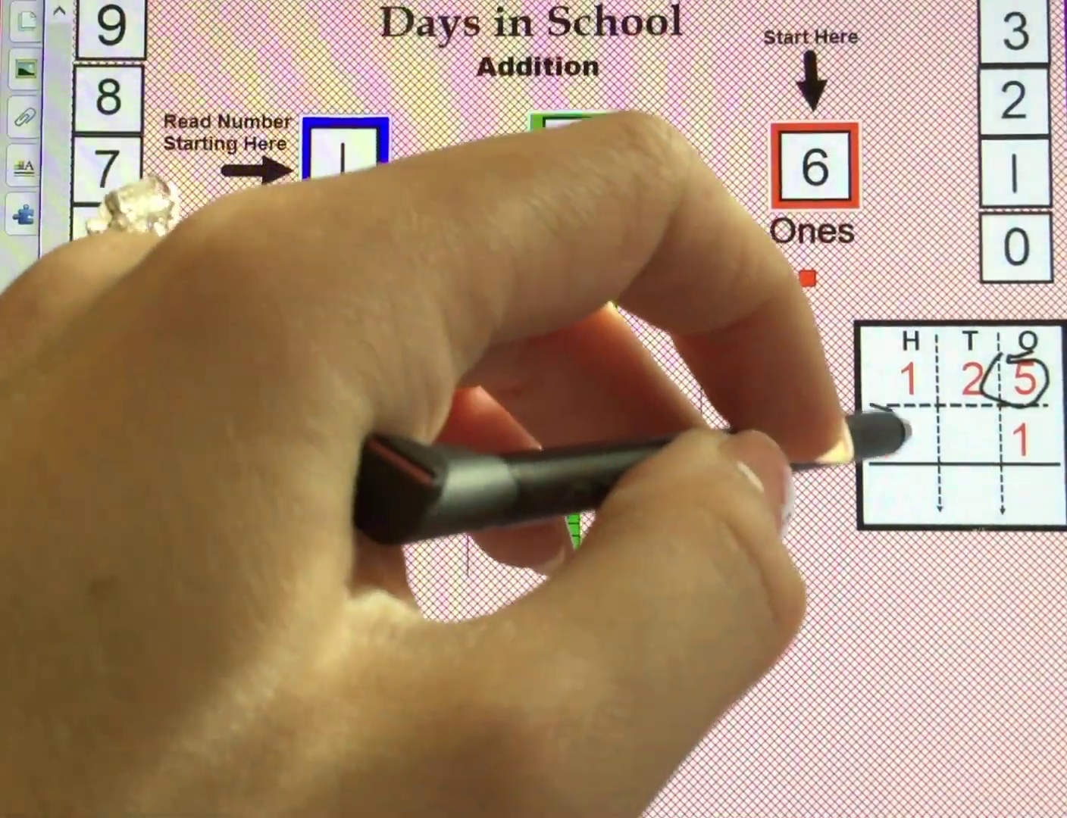
pyautogui.moveTo(875, 391); pyautogui.dragTo(896, 483)
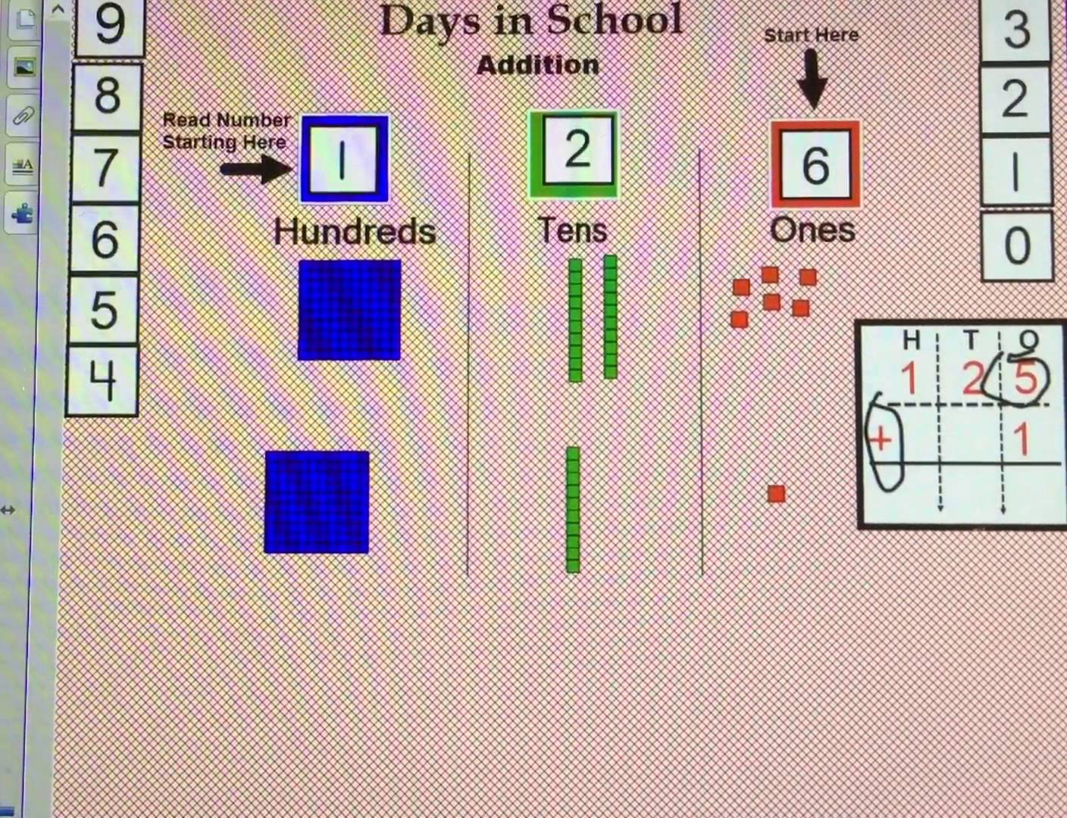